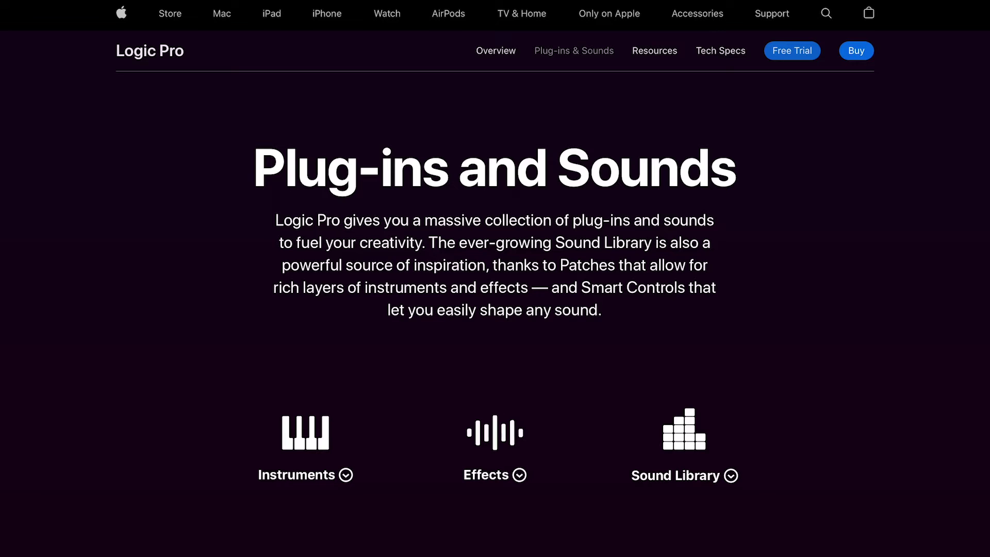
# Step: Scroll past Instruments, Effects and Sound Library down to the Sound Packs and Producer Packs sections
pyautogui.scroll(-5, 495, 279)
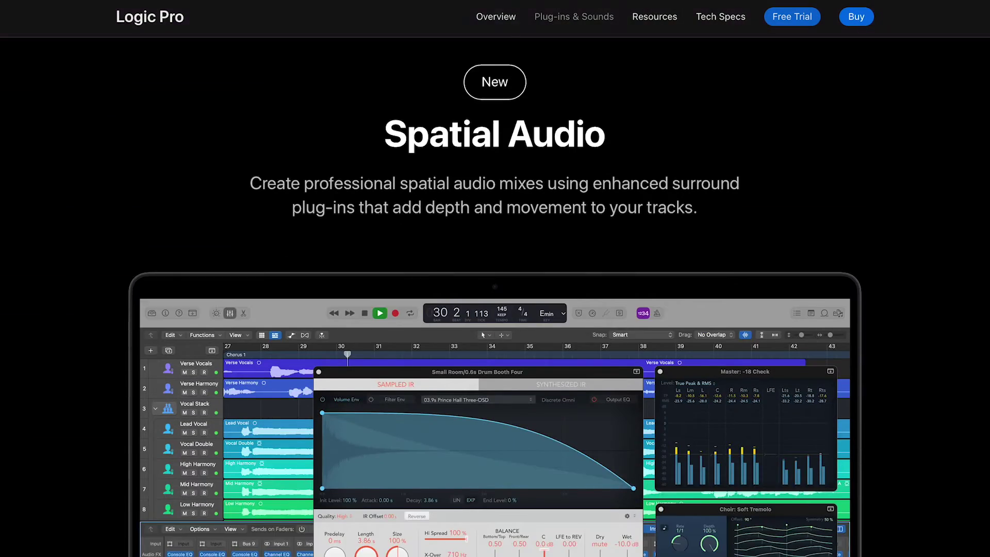
pyautogui.scroll(-15, 495, 279)
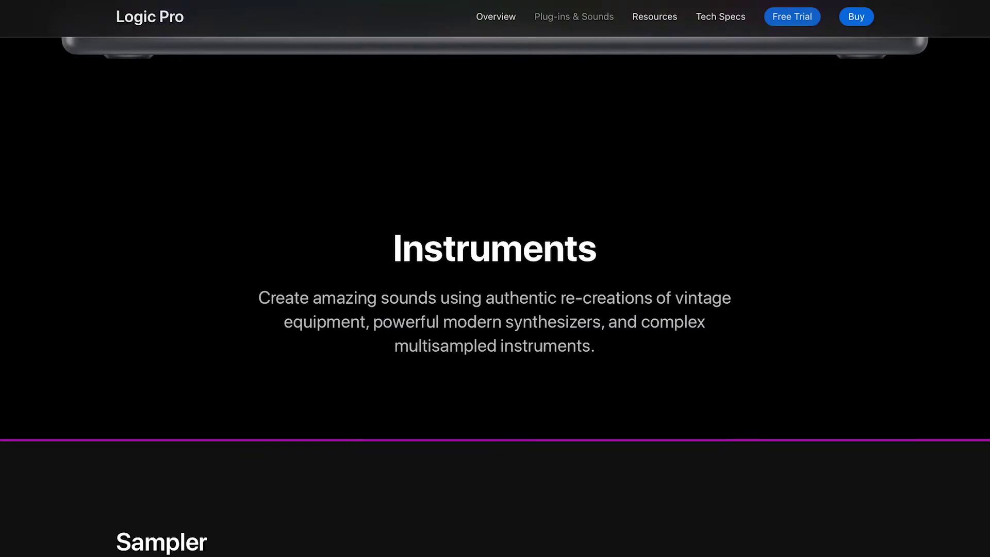
pyautogui.scroll(-20, 495, 279)
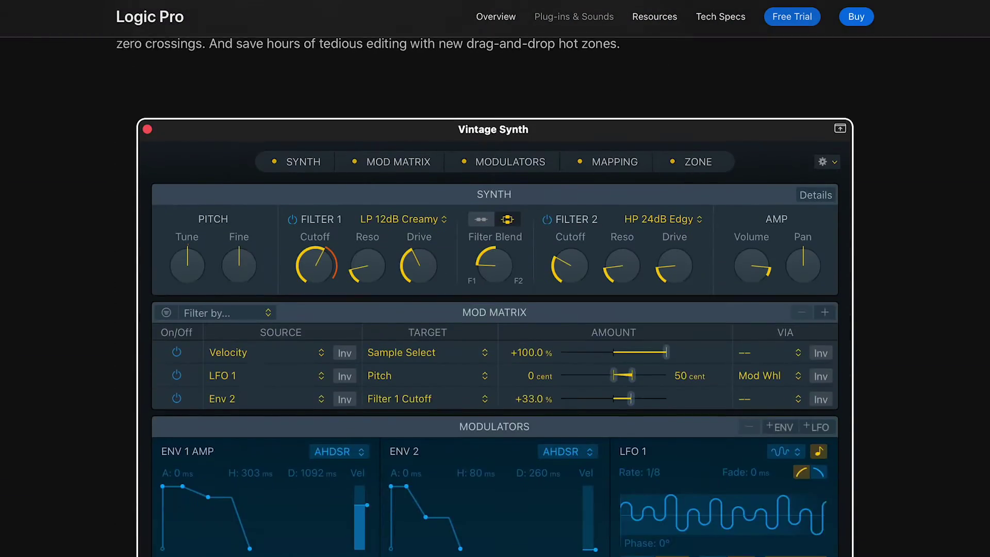
pyautogui.scroll(-7, 495, 278)
pyautogui.scroll(-15, 495, 279)
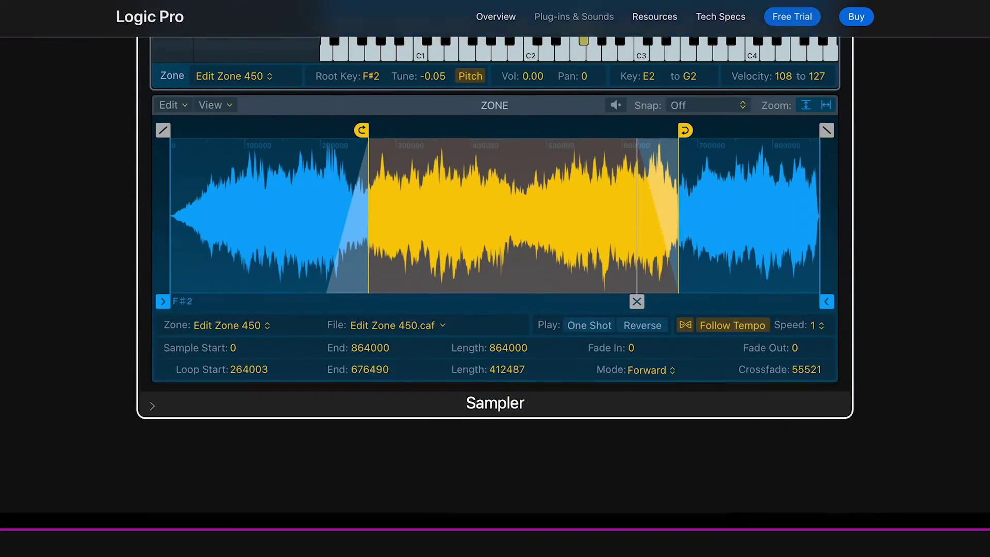
pyautogui.scroll(-10, 495, 278)
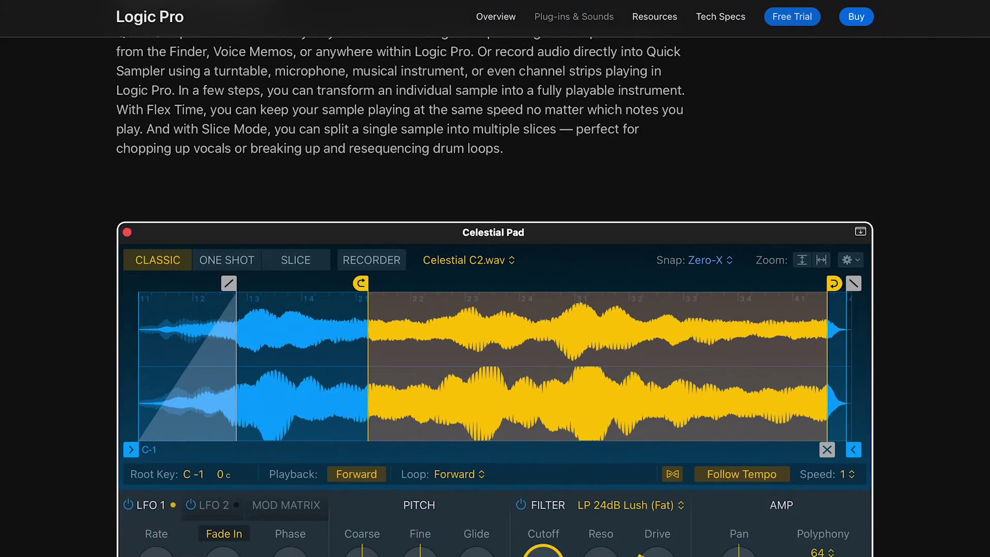
pyautogui.scroll(-11, 495, 278)
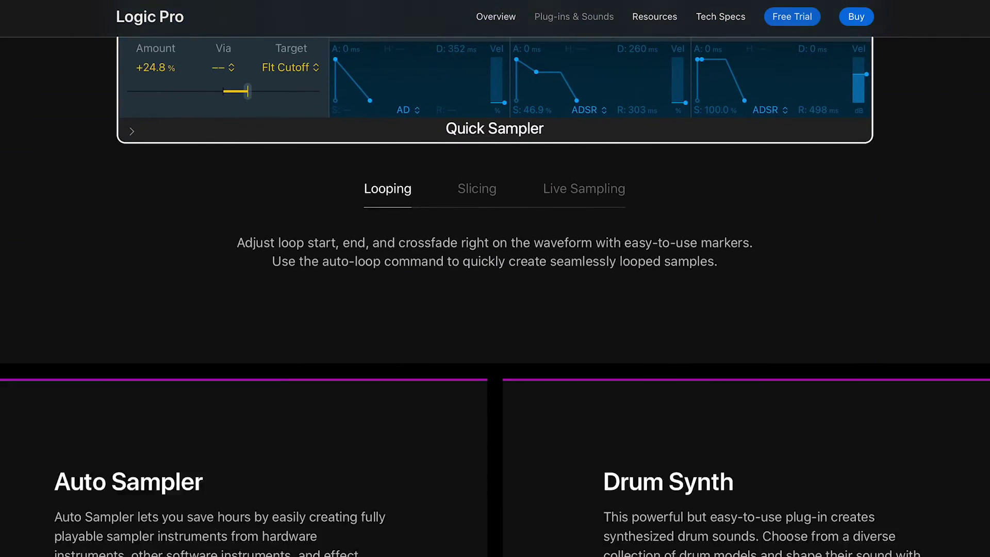
pyautogui.scroll(-6, 495, 278)
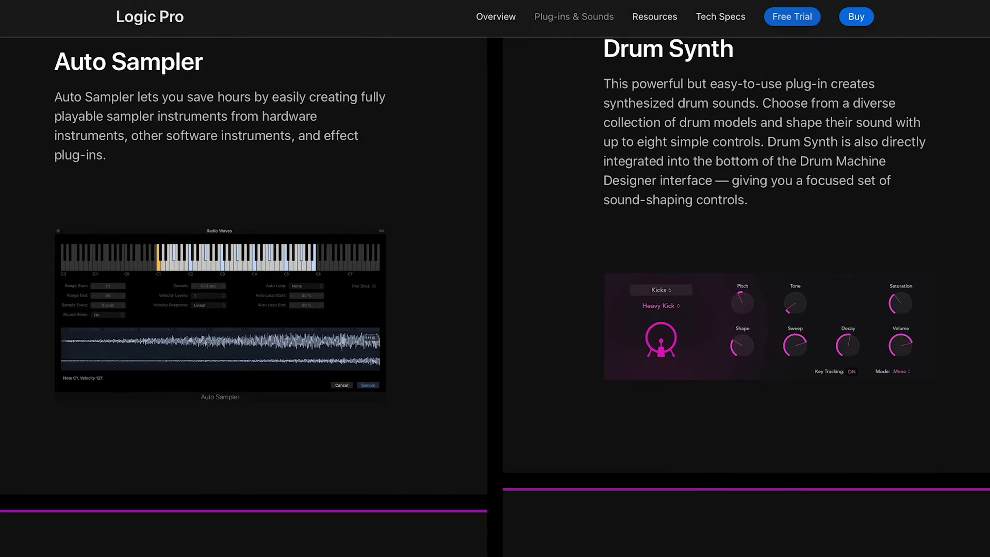
pyautogui.scroll(-12, 495, 278)
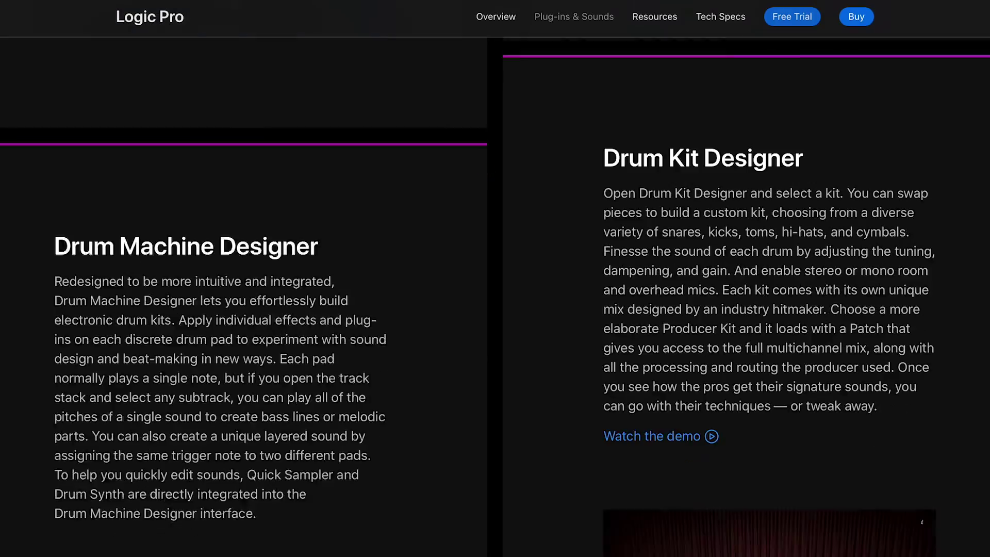
pyautogui.scroll(-5, 495, 279)
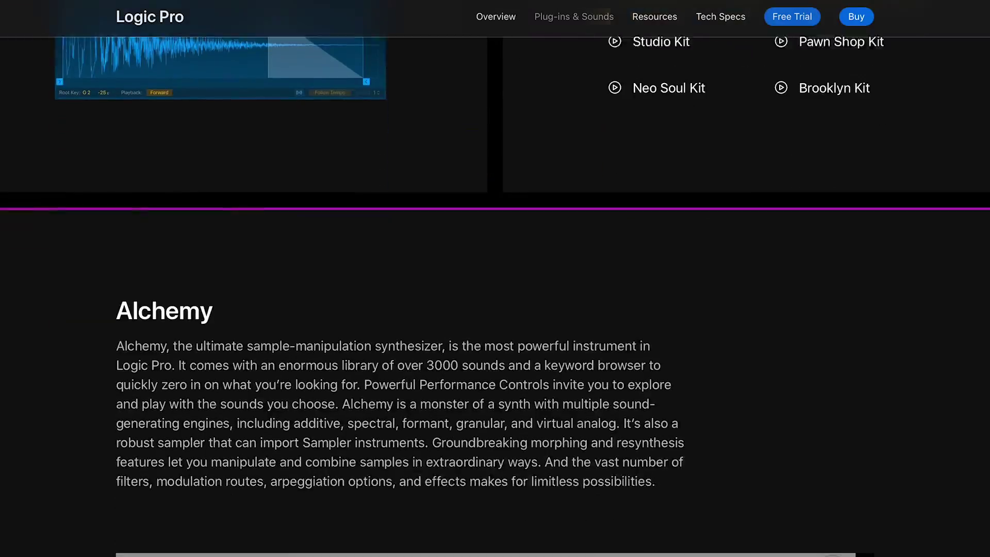
pyautogui.scroll(-20, 495, 279)
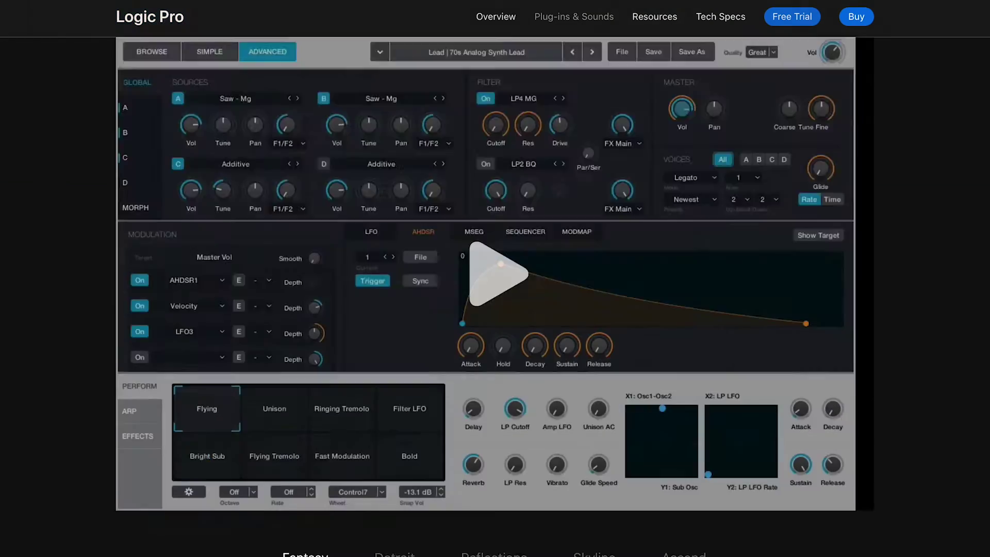
pyautogui.scroll(-20, 495, 279)
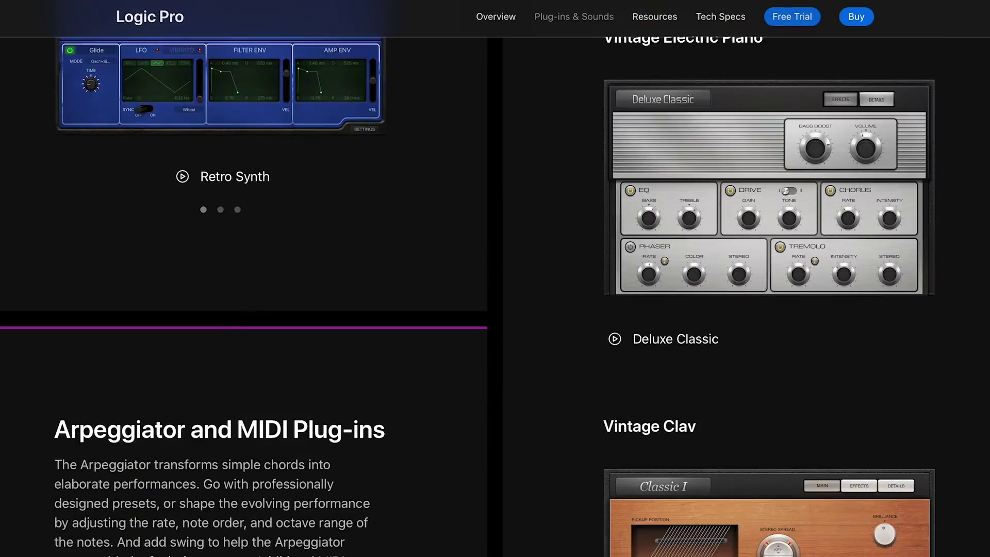
pyautogui.scroll(-12, 496, 279)
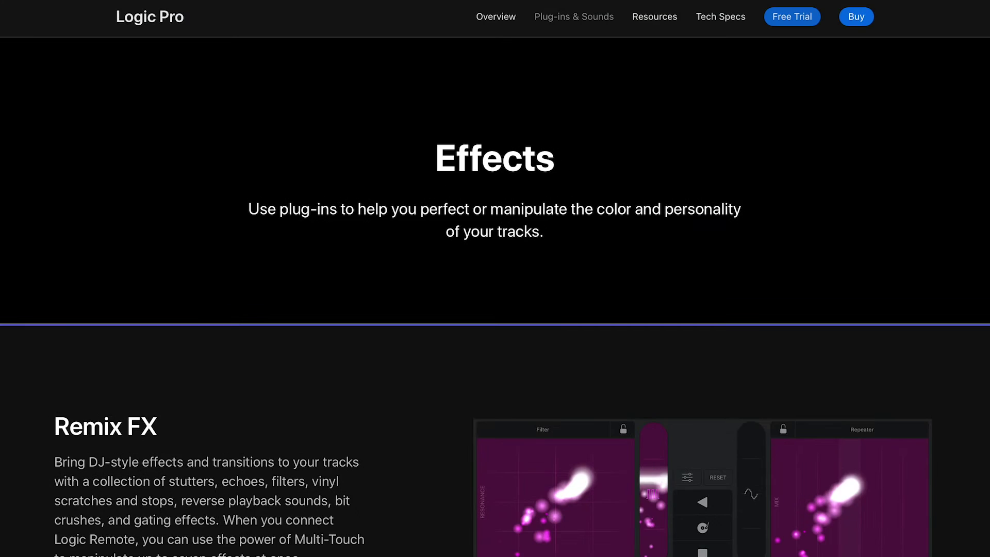
pyautogui.scroll(-20, 495, 279)
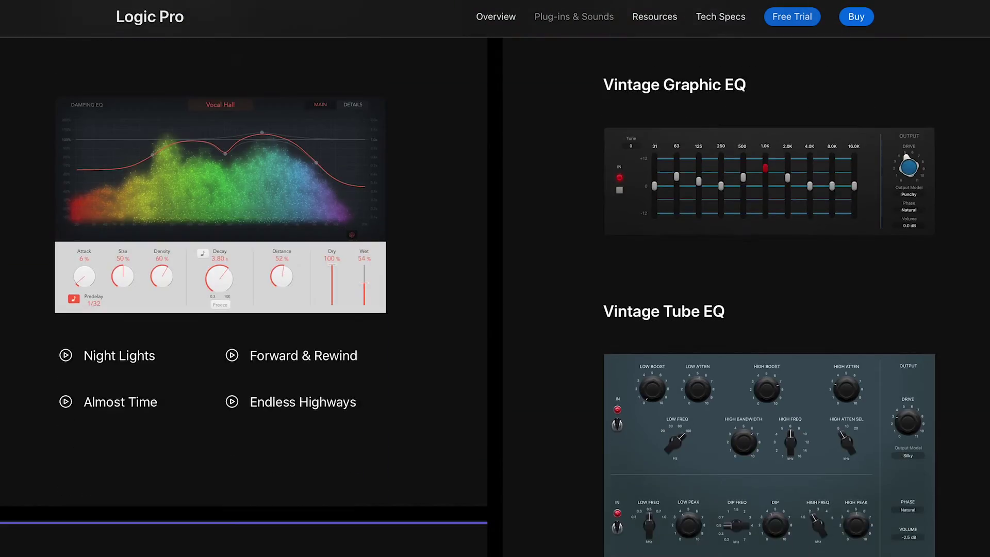
pyautogui.scroll(-20, 495, 278)
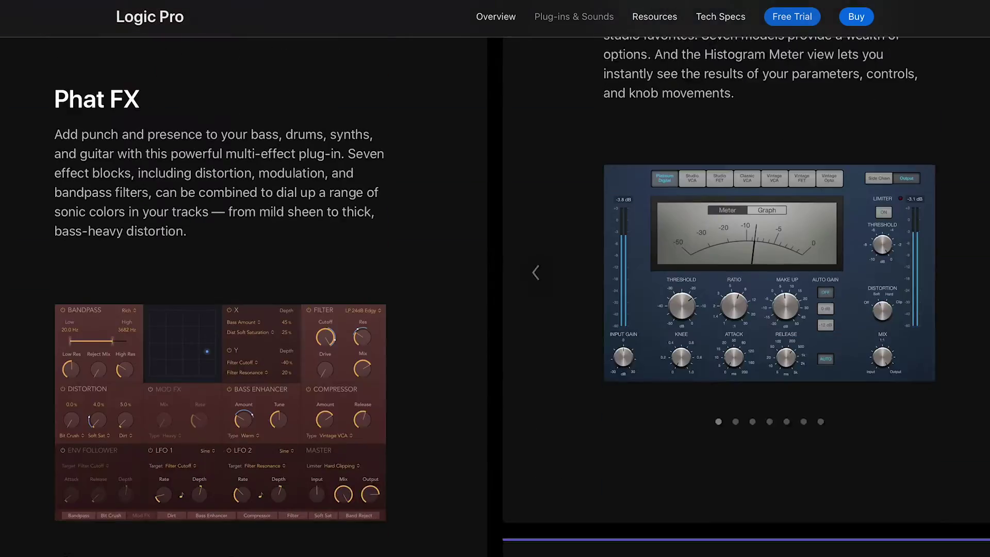
pyautogui.scroll(-20, 496, 279)
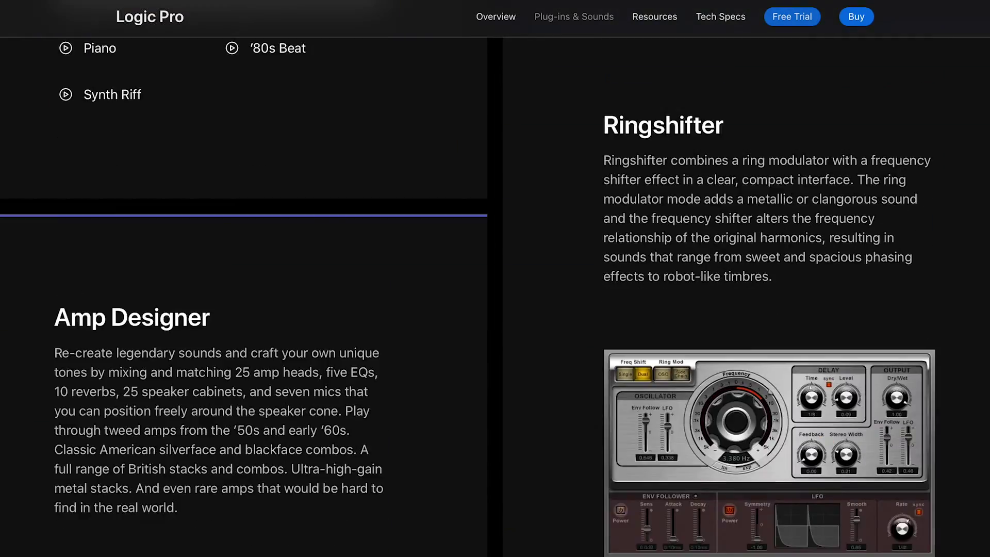
pyautogui.scroll(-5, 495, 278)
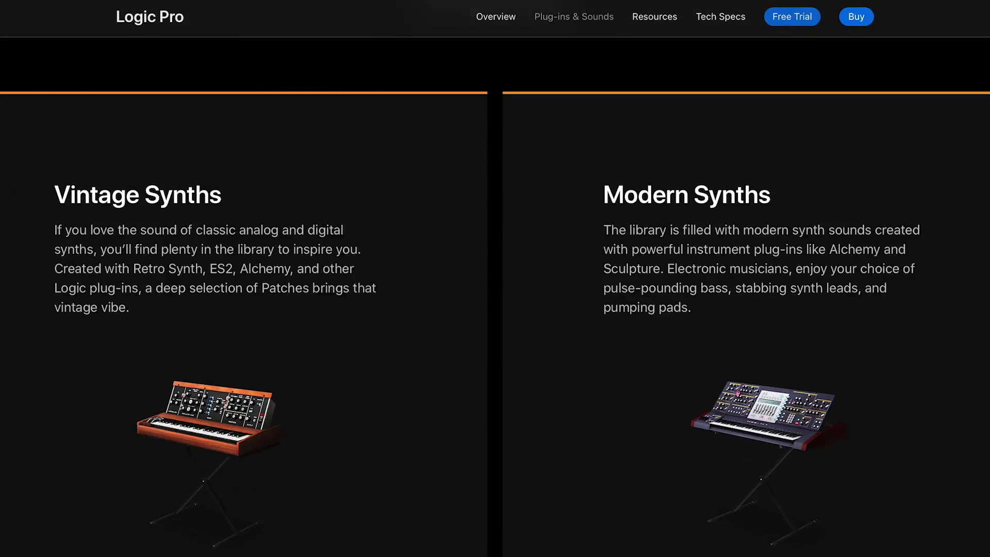
pyautogui.scroll(-17, 496, 279)
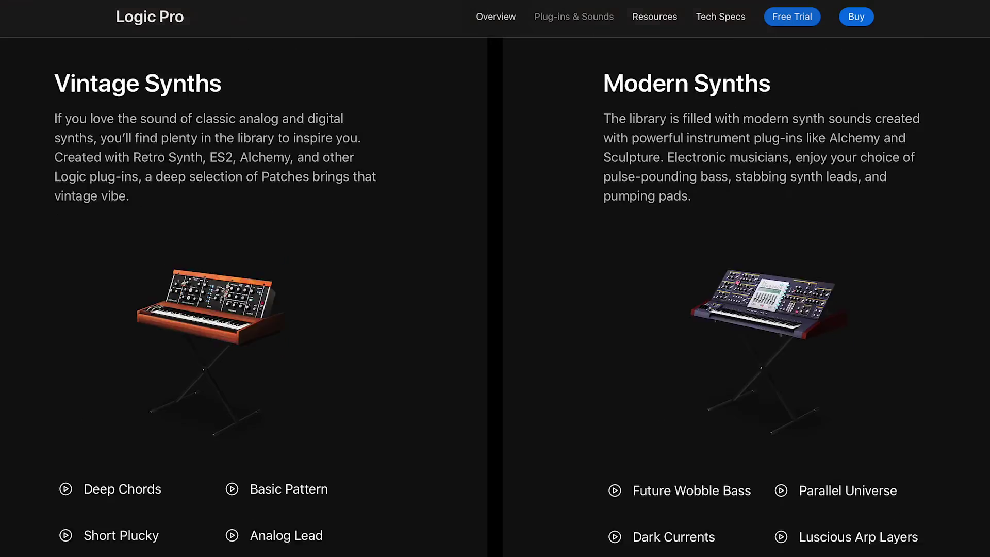
pyautogui.scroll(-15, 495, 279)
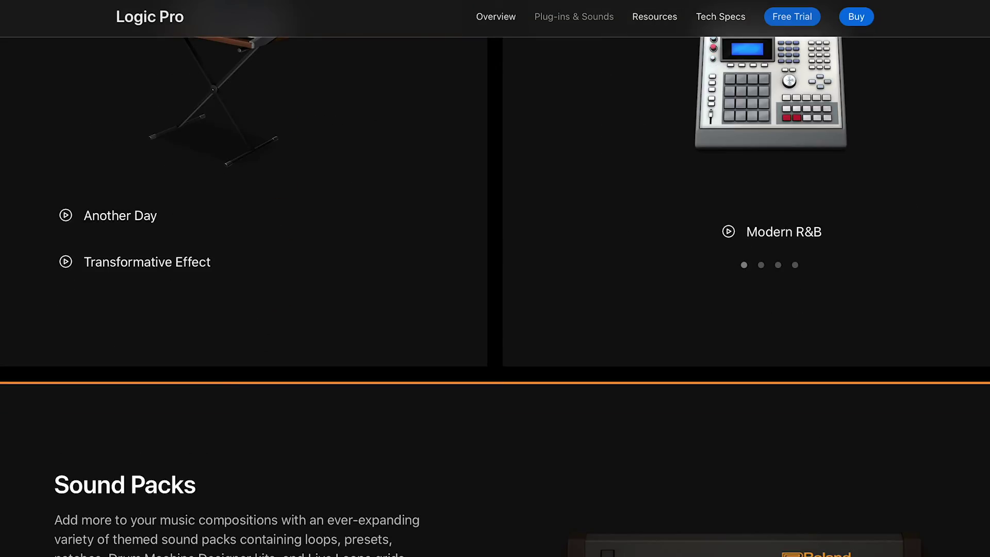
pyautogui.scroll(5, 495, 279)
pyautogui.scroll(-14, 495, 279)
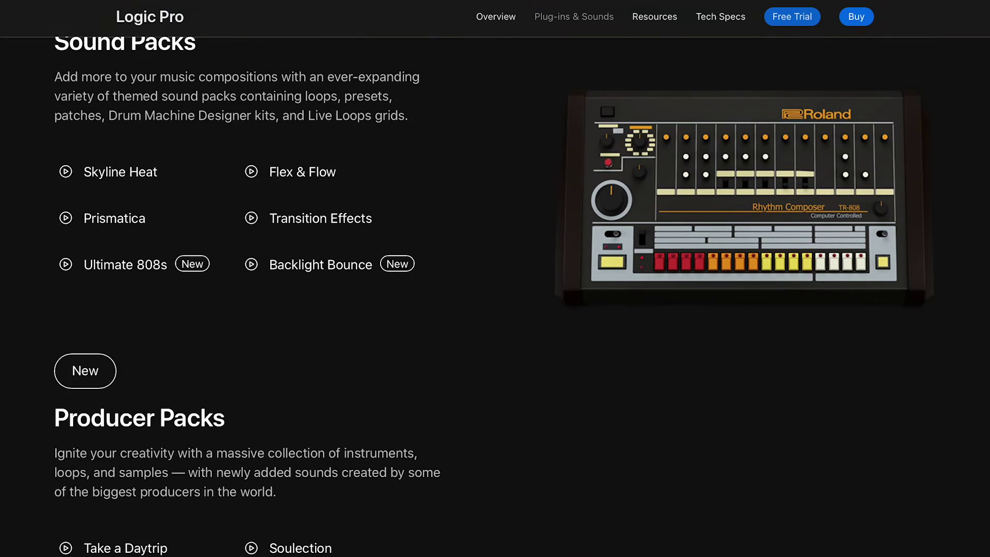
pyautogui.scroll(-3, 496, 278)
pyautogui.scroll(-1, 495, 279)
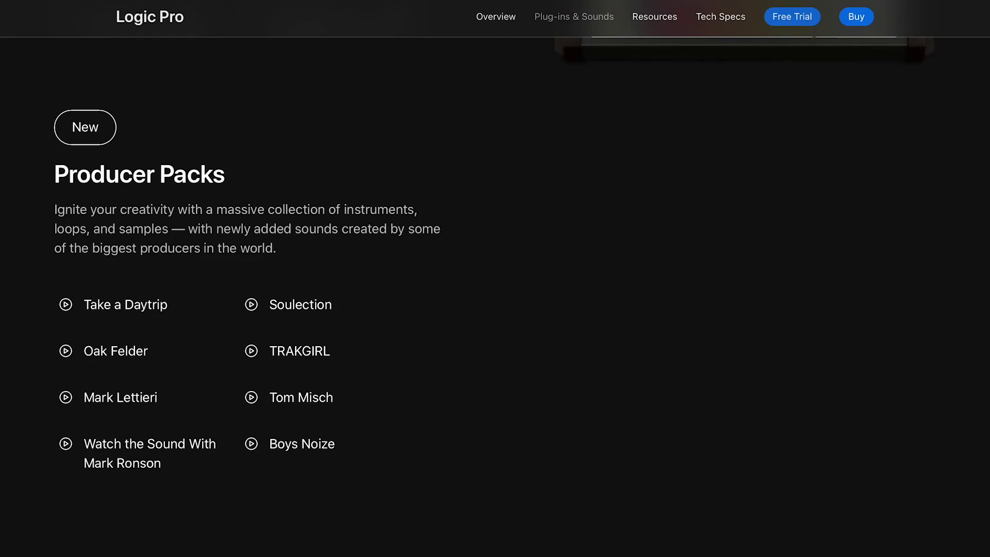
pyautogui.scroll(-1, 495, 279)
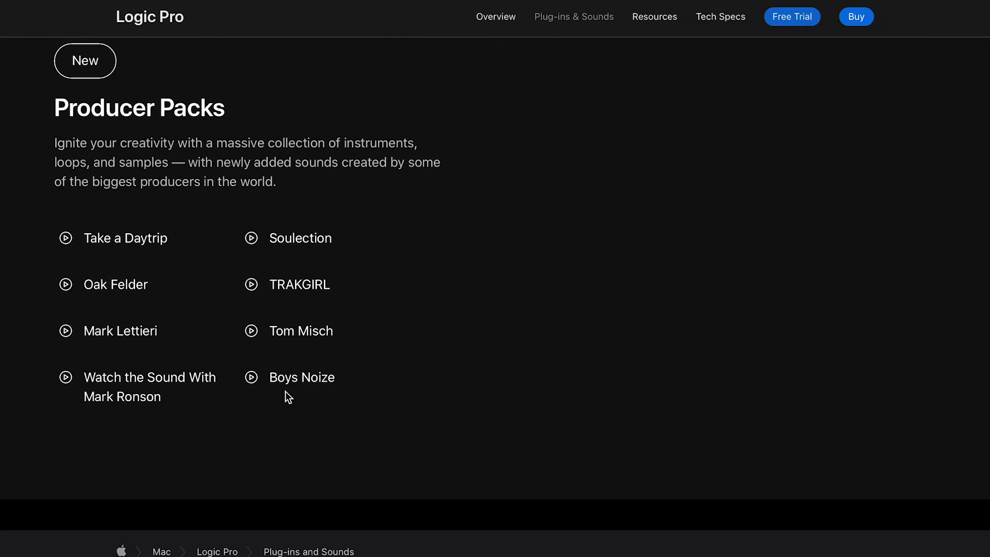
# Step: Play the Soulection, TRAKGIRL, Take a Daytrip and Oak Felder producer pack previews
pyautogui.click(251, 239)
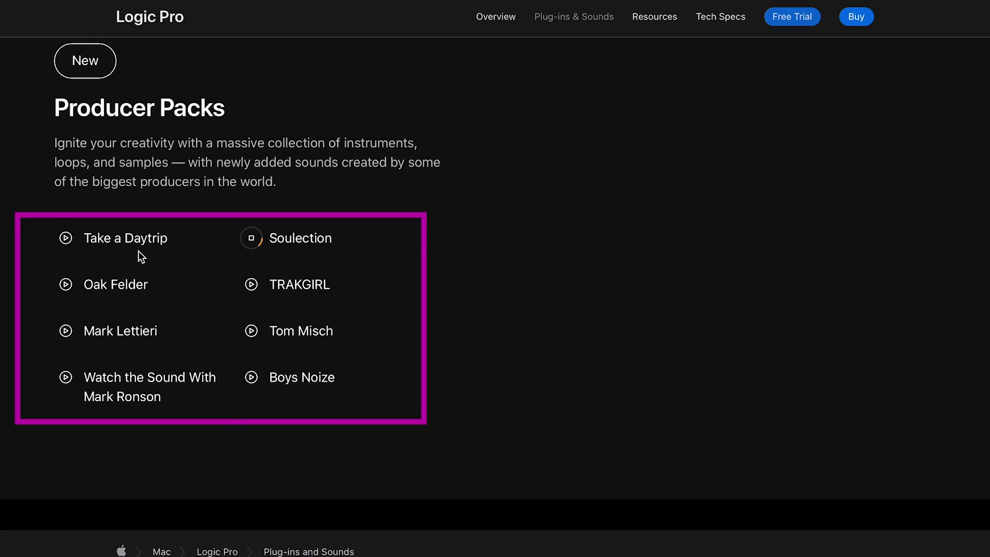
pyautogui.click(248, 288)
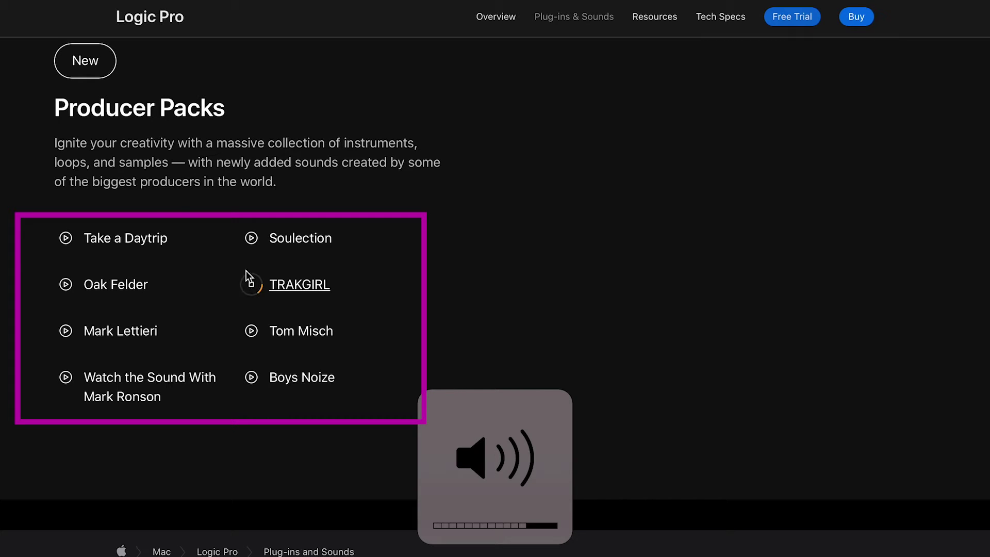
pyautogui.click(65, 240)
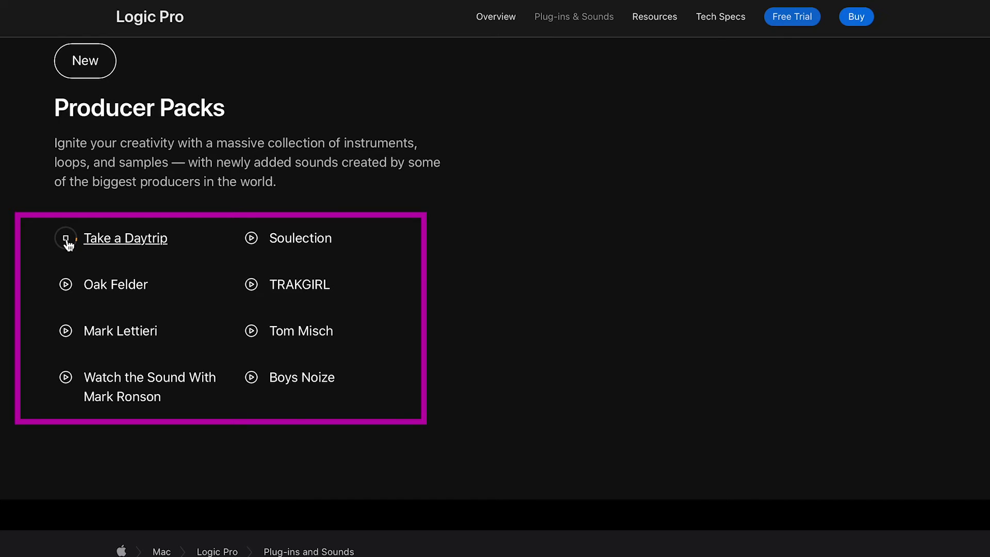
pyautogui.click(67, 288)
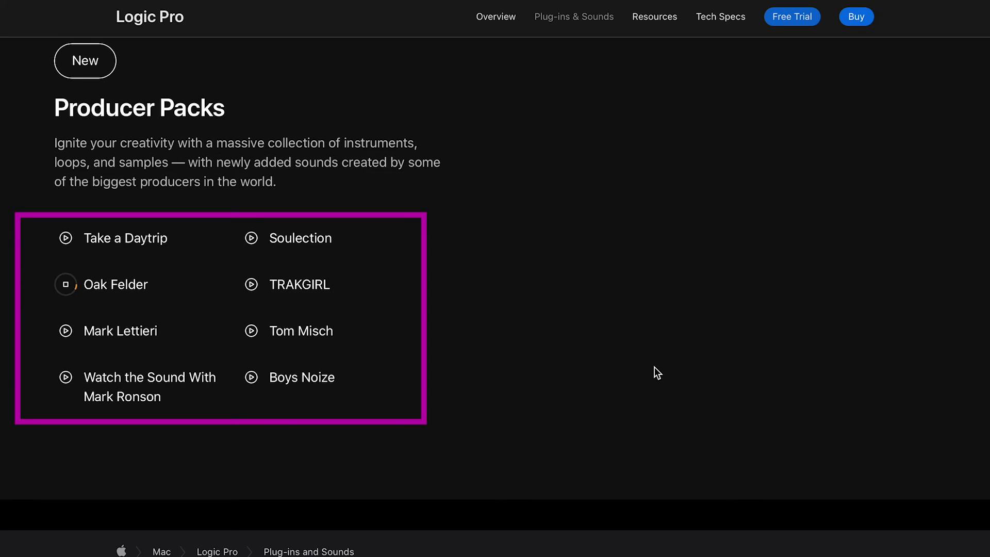
# Step: Scroll down and back up to finish reviewing the Producer Packs list
pyautogui.scroll(-3, 655, 368)
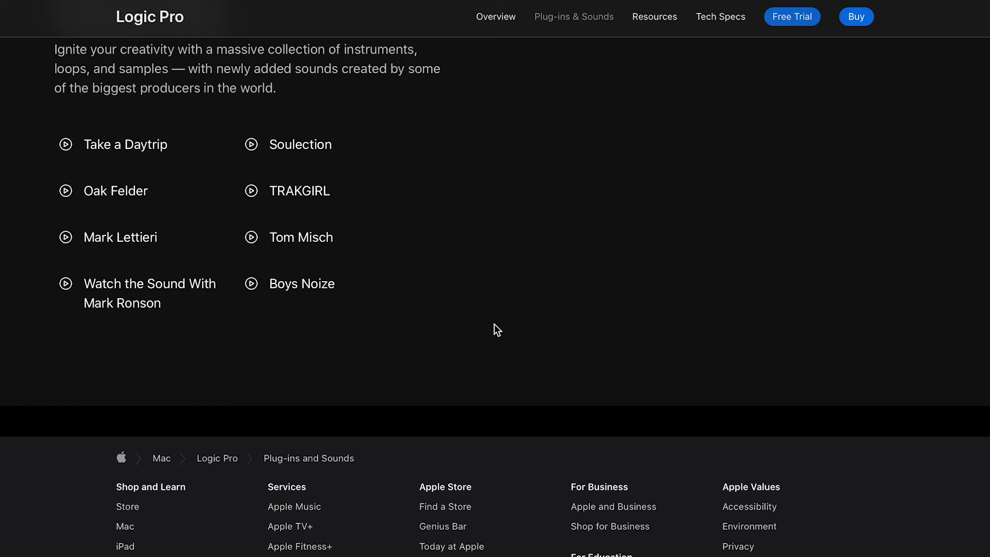
pyautogui.scroll(2, 495, 278)
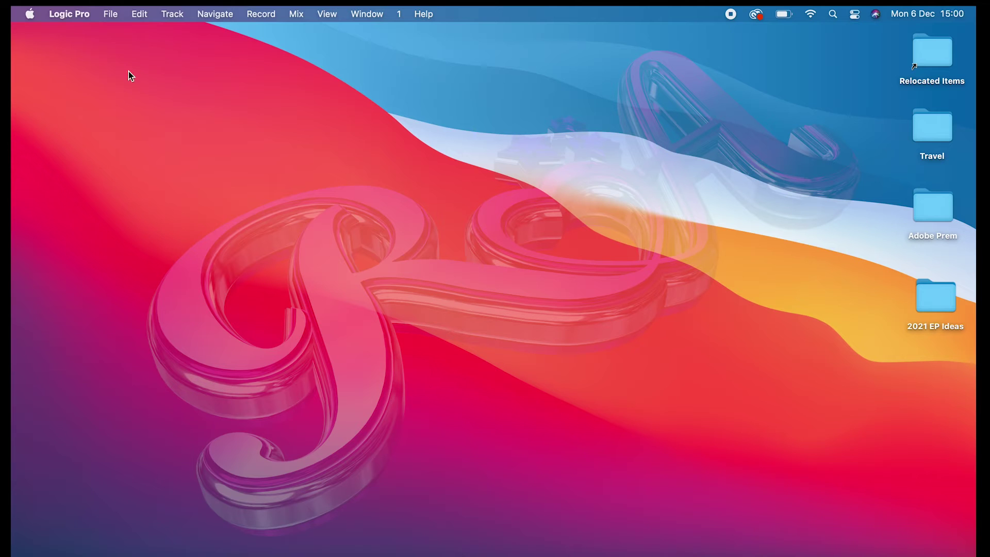
pyautogui.click(67, 15)
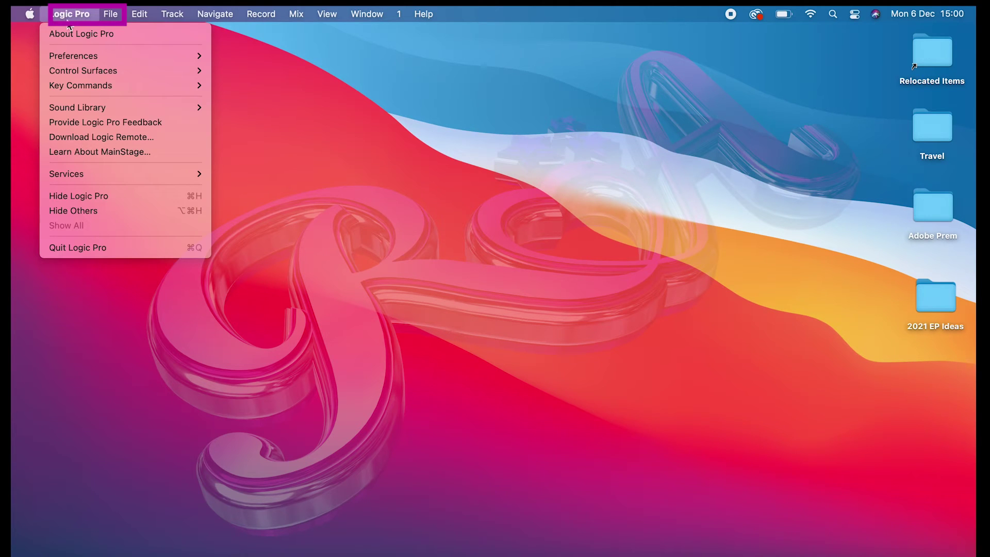
pyautogui.click(69, 33)
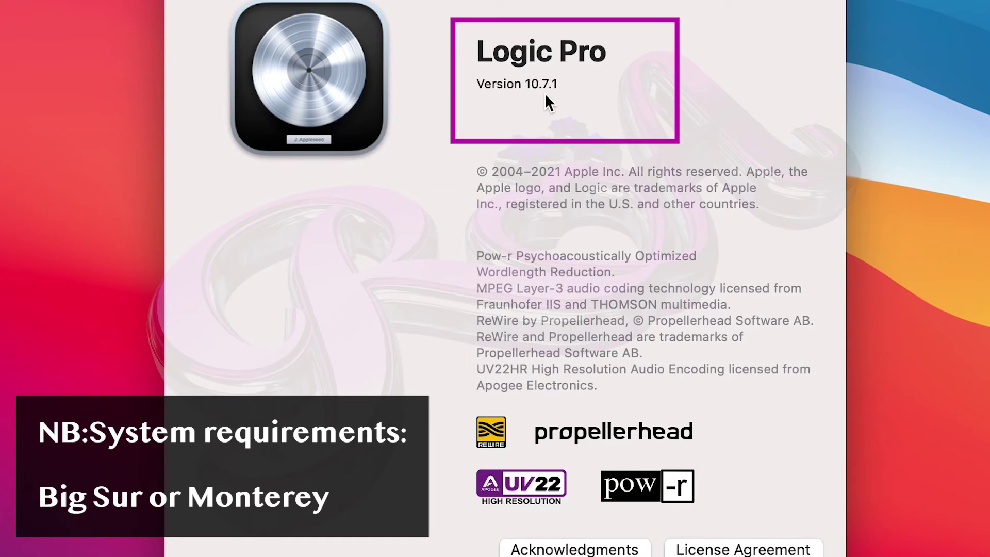
pyautogui.click(71, 14)
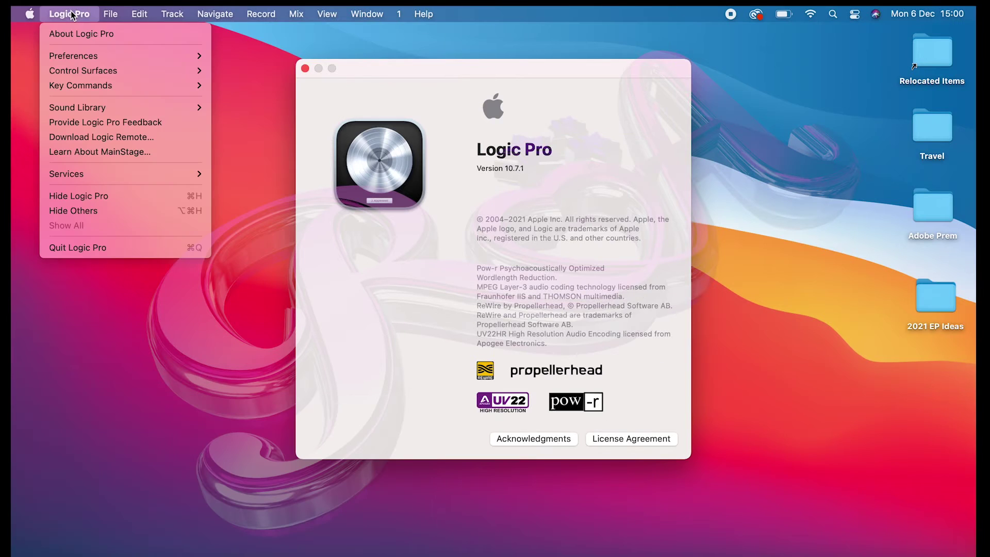
pyautogui.click(305, 69)
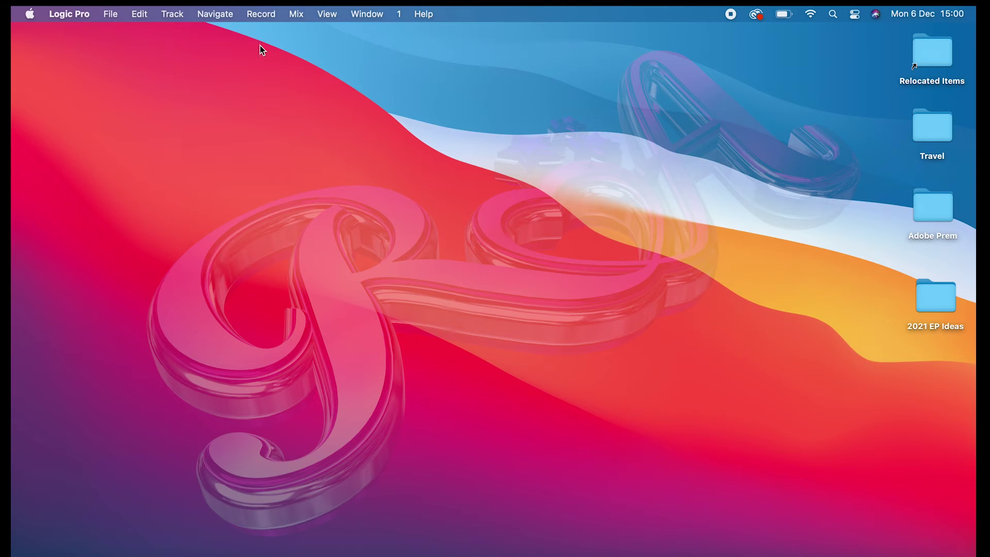
pyautogui.click(75, 14)
pyautogui.moveTo(76, 112)
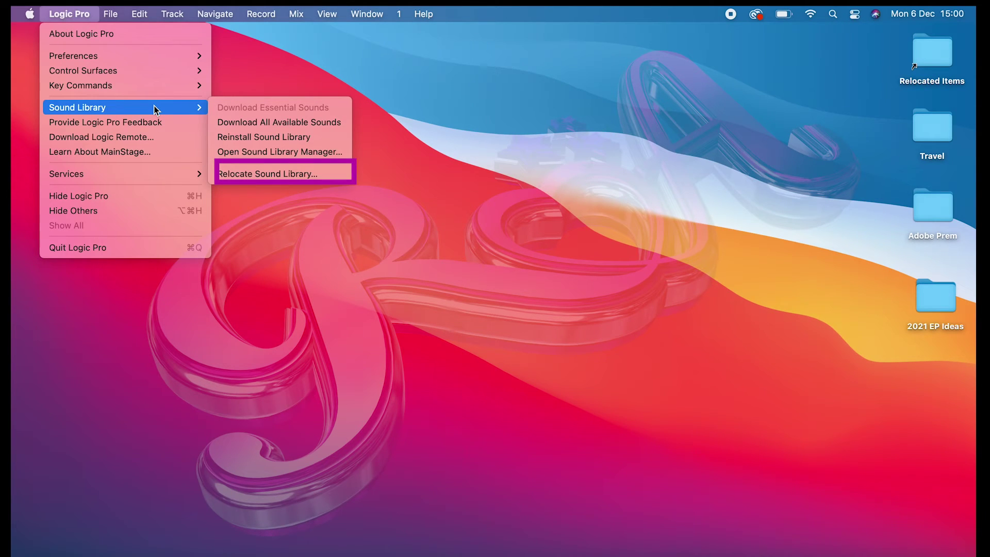
pyautogui.click(241, 171)
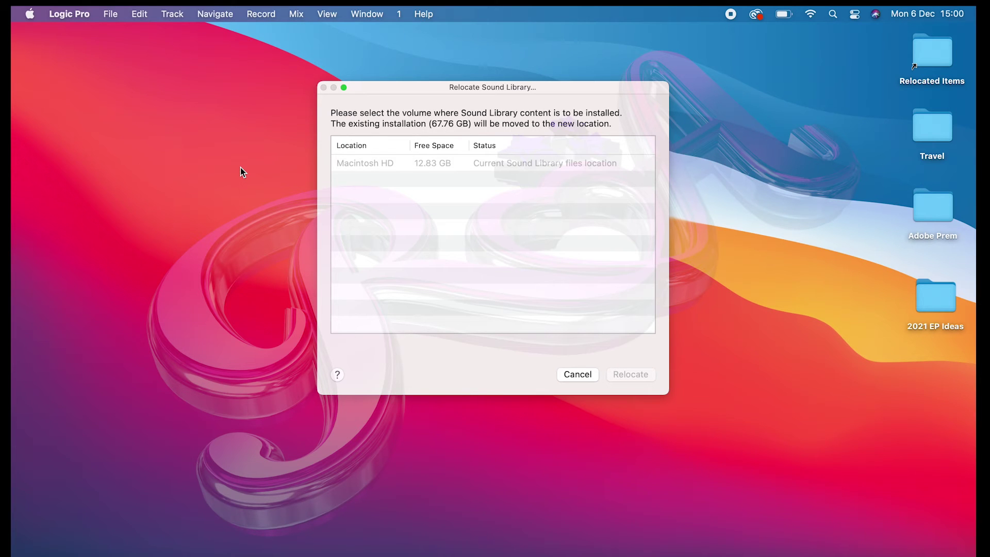
pyautogui.click(573, 376)
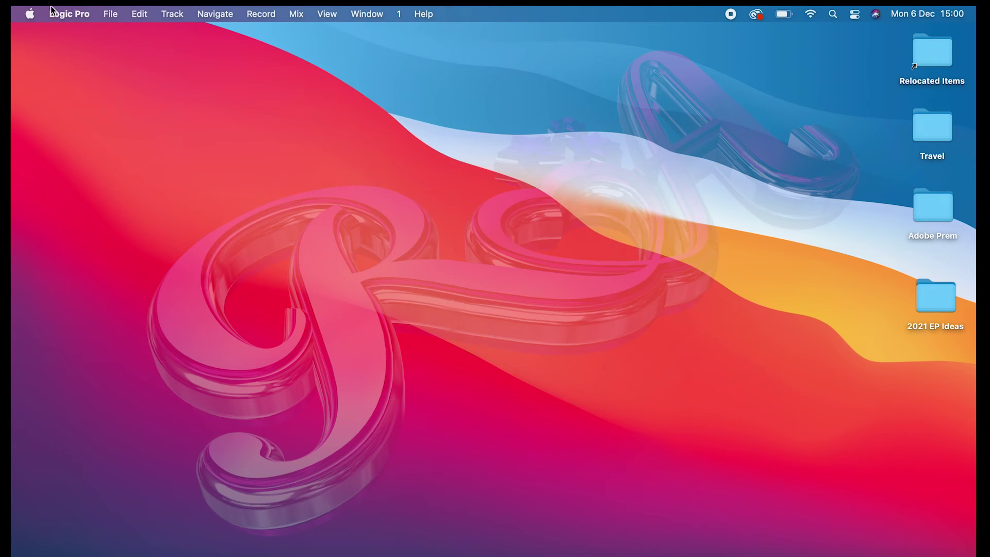
# Step: Open the Sound Library Manager from Logic Pro > Sound Library
pyautogui.click(66, 16)
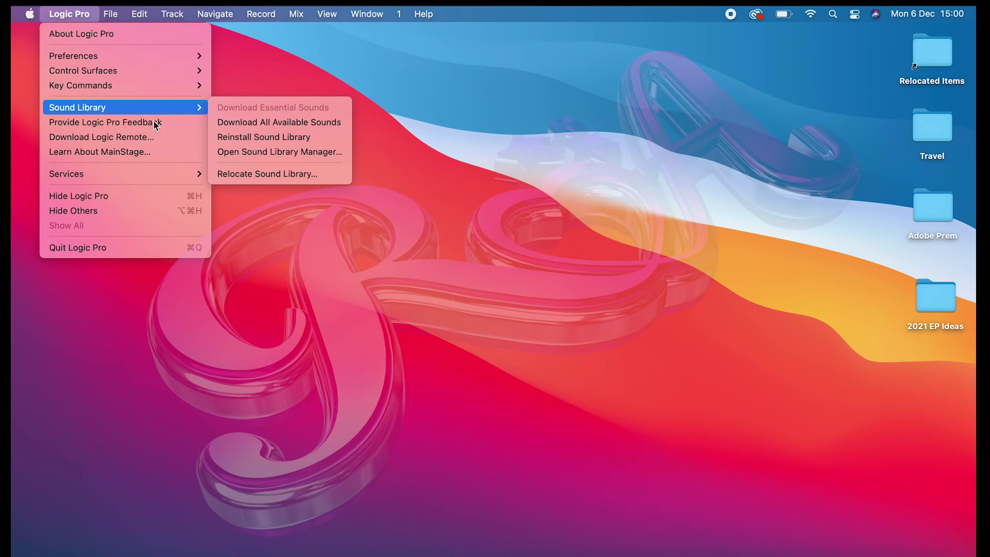
pyautogui.moveTo(170, 109)
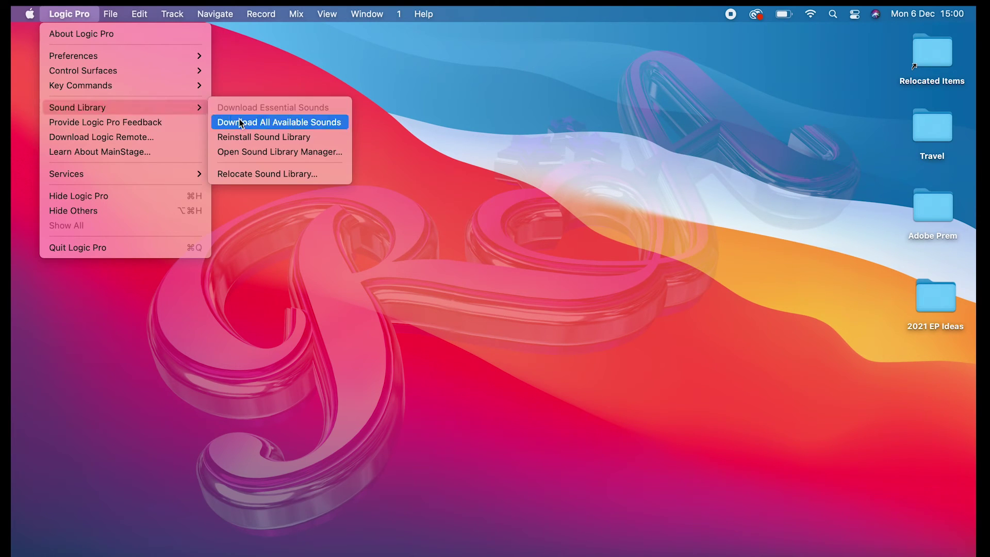
pyautogui.click(236, 152)
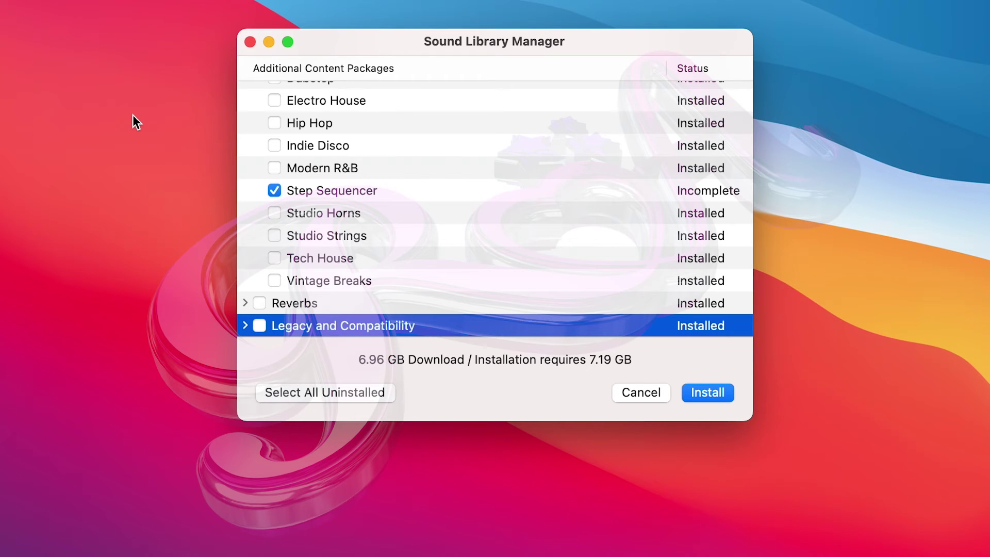
# Step: Review the checked Sound Packs and Producer Packs and install them (6.96 GB)
pyautogui.press('Up')
pyautogui.press('Up')
pyautogui.press('Up')
pyautogui.press('Up')
pyautogui.press('Up')
pyautogui.press('Up')
pyautogui.press('Up')
pyautogui.press('Up')
pyautogui.press('Up')
pyautogui.press('Up')
pyautogui.press('Up')
pyautogui.press('Up')
pyautogui.press('Up')
pyautogui.press('Up')
pyautogui.press('Up')
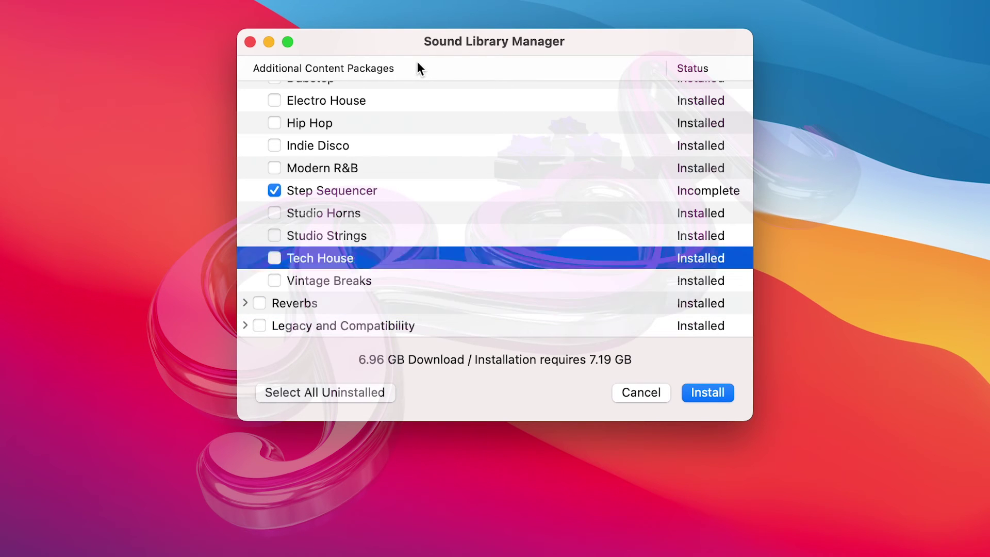
pyautogui.press('Up')
pyautogui.press('Up')
pyautogui.press('Up')
pyautogui.press('Up')
pyautogui.press('Up')
pyautogui.press('Up')
pyautogui.press('Up')
pyautogui.press('Up')
pyautogui.press('Up')
pyautogui.press('Up')
pyautogui.press('Up')
pyautogui.press('Up')
pyautogui.press('Up')
pyautogui.press('Up')
pyautogui.press('Up')
pyautogui.press('Up')
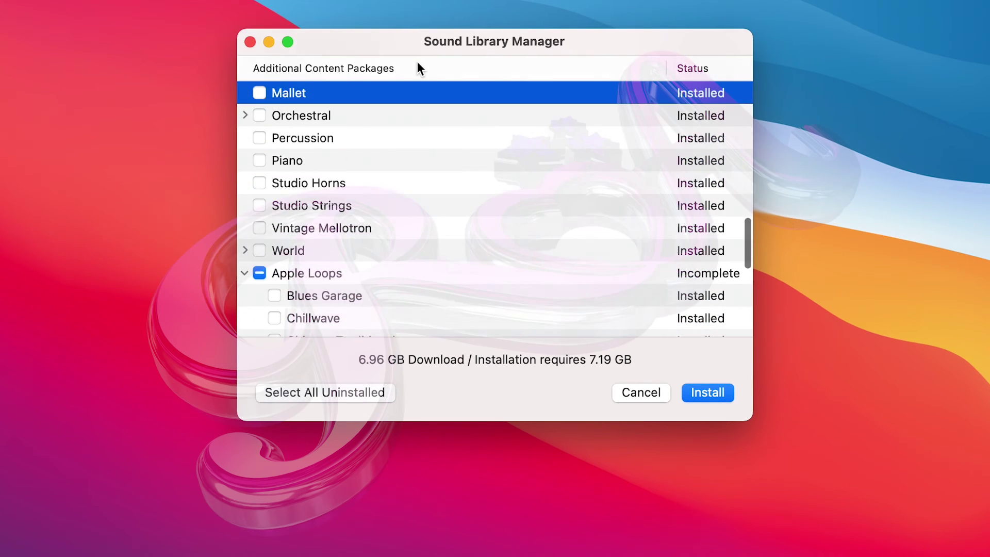
pyautogui.press('Up')
pyautogui.press('Up')
pyautogui.press('Up')
pyautogui.press('Up')
pyautogui.press('Up')
pyautogui.press('Up')
pyautogui.press('Up')
pyautogui.press('Up')
pyautogui.press('Up')
pyautogui.press('Up')
pyautogui.press('Up')
pyautogui.press('Up')
pyautogui.press('Up')
pyautogui.press('Up')
pyautogui.press('Up')
pyautogui.press('Up')
pyautogui.press('Up')
pyautogui.press('Up')
pyautogui.press('Up')
pyautogui.press('Up')
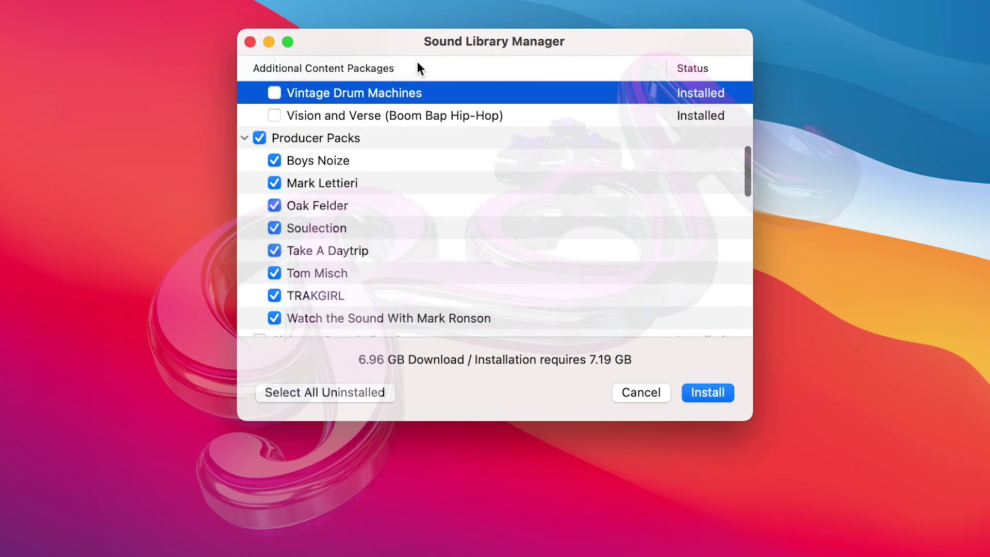
pyautogui.press('Up')
pyautogui.press('Up')
pyautogui.press('Up')
pyautogui.press('Up')
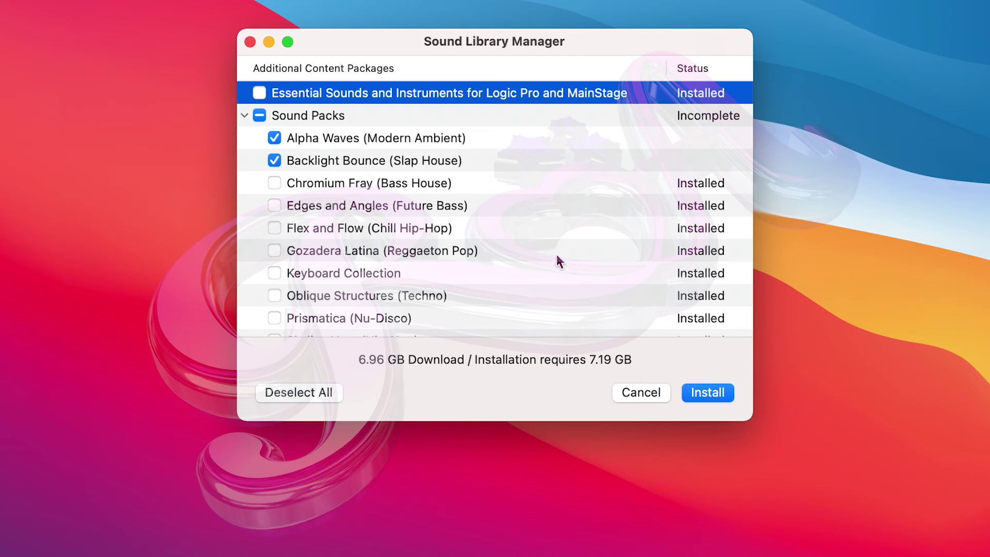
pyautogui.press('Down')
pyautogui.press('Down')
pyautogui.press('Down')
pyautogui.press('Down')
pyautogui.press('Down')
pyautogui.press('Down')
pyautogui.press('Down')
pyautogui.press('Down')
pyautogui.press('Down')
pyautogui.press('Down')
pyautogui.press('Down')
pyautogui.press('Down')
pyautogui.press('Down')
pyautogui.press('Down')
pyautogui.press('Down')
pyautogui.press('Down')
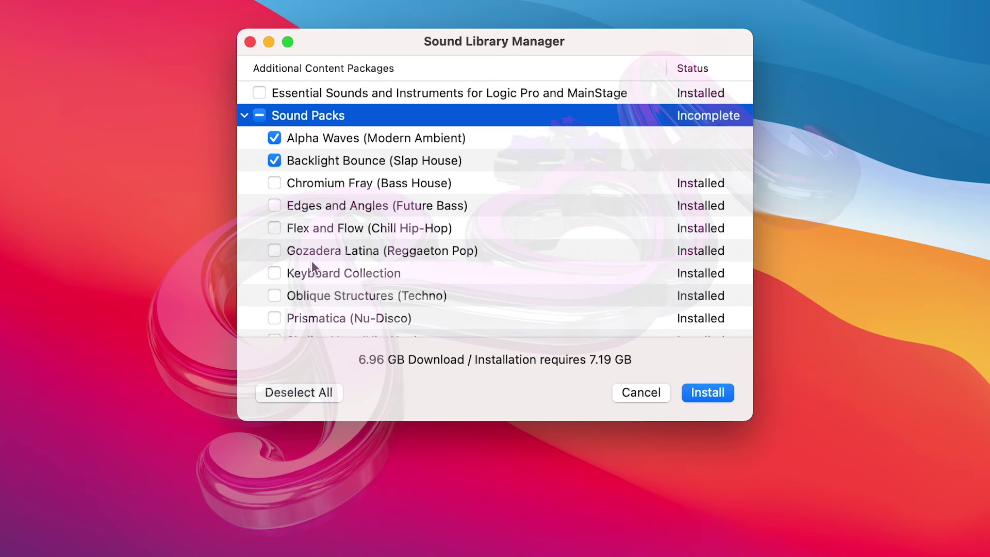
pyautogui.press('Down')
pyautogui.press('Down')
pyautogui.press('Down')
pyautogui.press('Down')
pyautogui.press('Down')
pyautogui.press('Down')
pyautogui.press('Down')
pyautogui.press('Down')
pyautogui.press('Down')
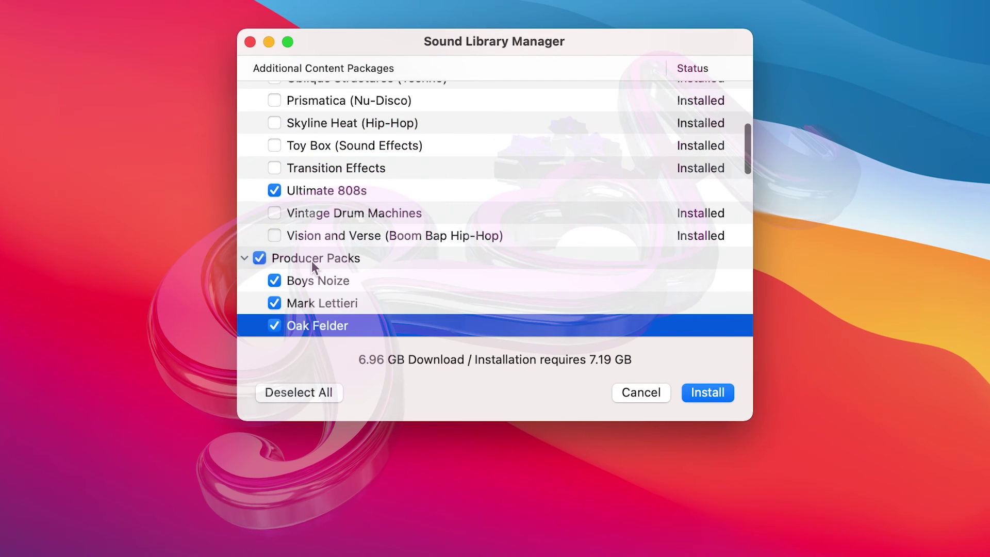
pyautogui.press('Down')
pyautogui.press('Down')
pyautogui.press('Down')
pyautogui.press('Down')
pyautogui.press('Down')
pyautogui.press('Down')
pyautogui.press('Down')
pyautogui.press('Down')
pyautogui.press('Down')
pyautogui.press('Down')
pyautogui.press('Down')
pyautogui.press('Down')
pyautogui.press('Down')
pyautogui.press('Down')
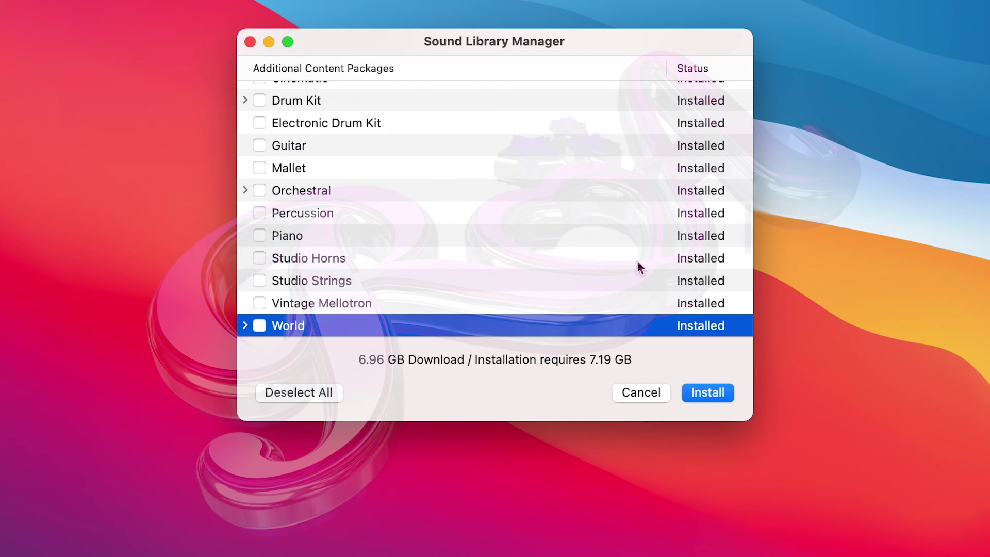
pyautogui.click(703, 392)
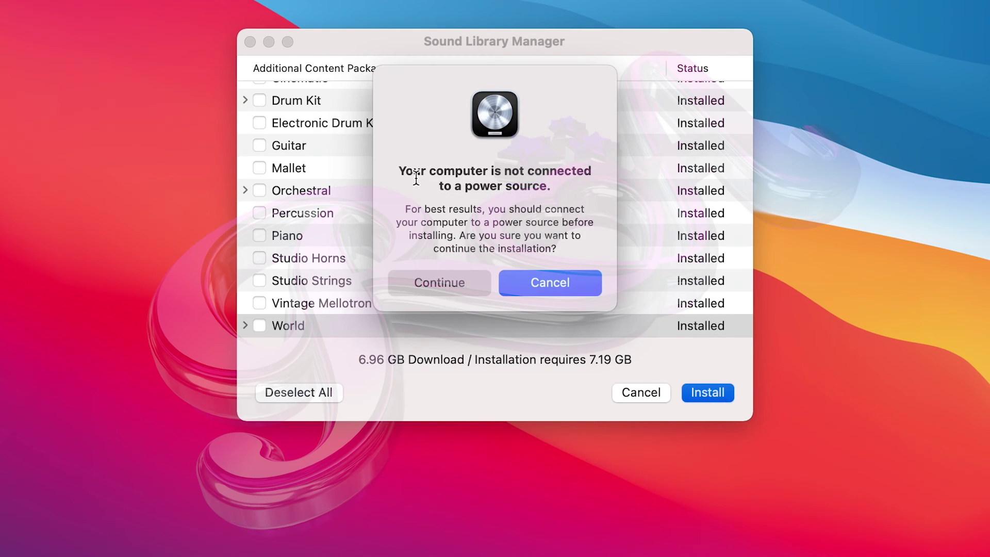